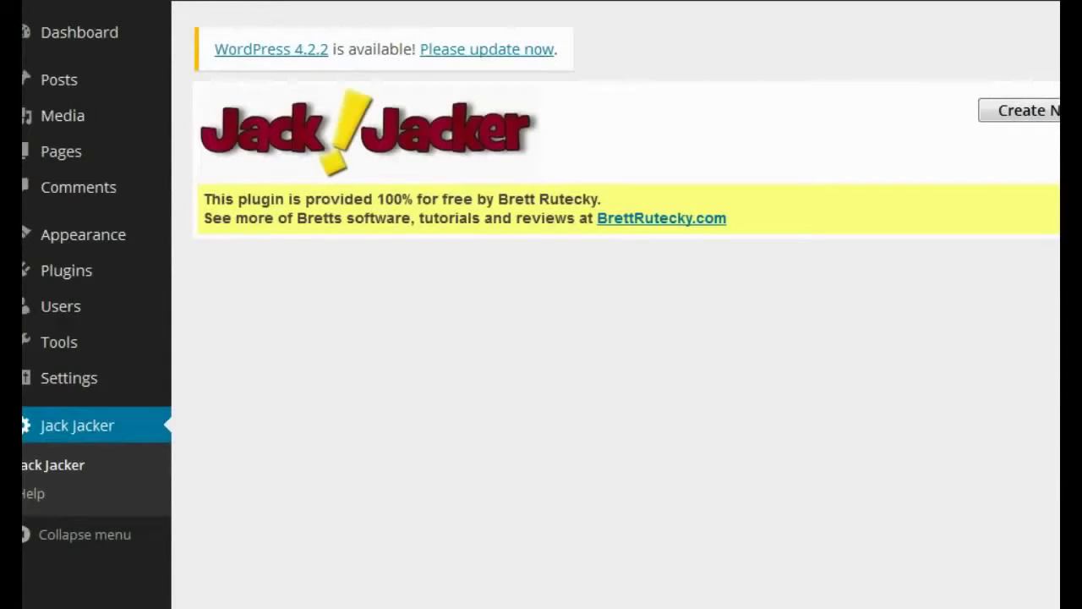
# Step: Create a new WordPress page titled 'How To Loose Weight' and publish it
pyautogui.moveTo(65, 160)
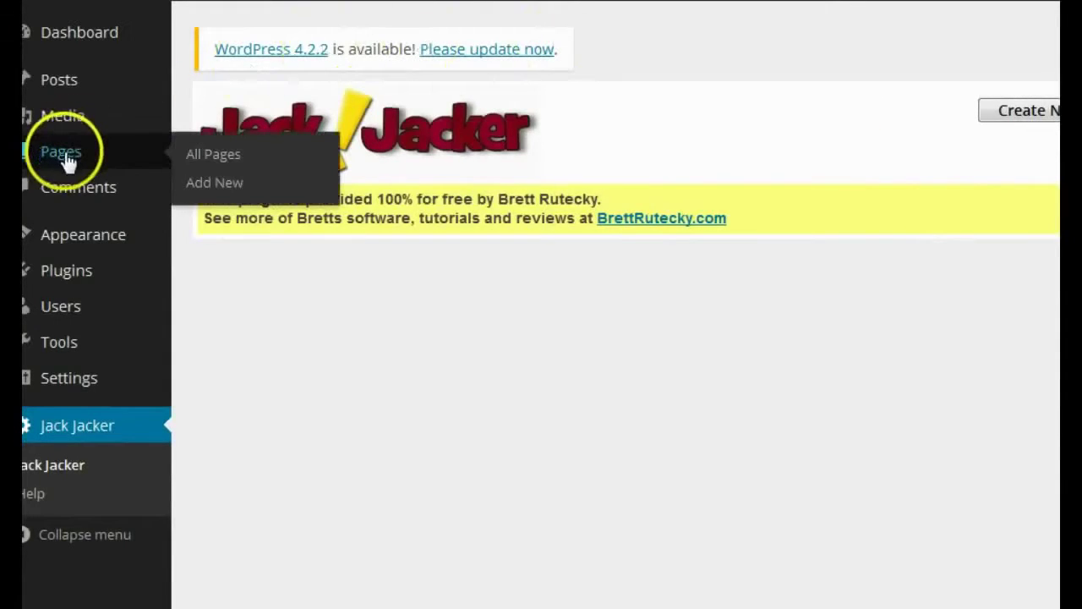
pyautogui.click(208, 188)
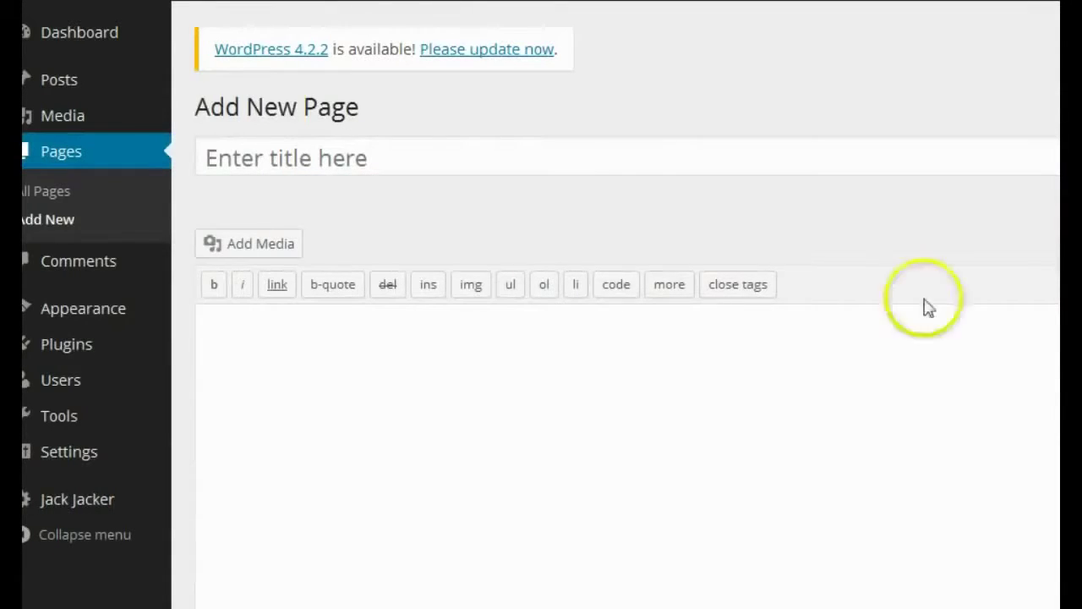
pyautogui.click(477, 158)
pyautogui.write('How Too')
pyautogui.press('BackSpace')
pyautogui.write('Loose Weig')
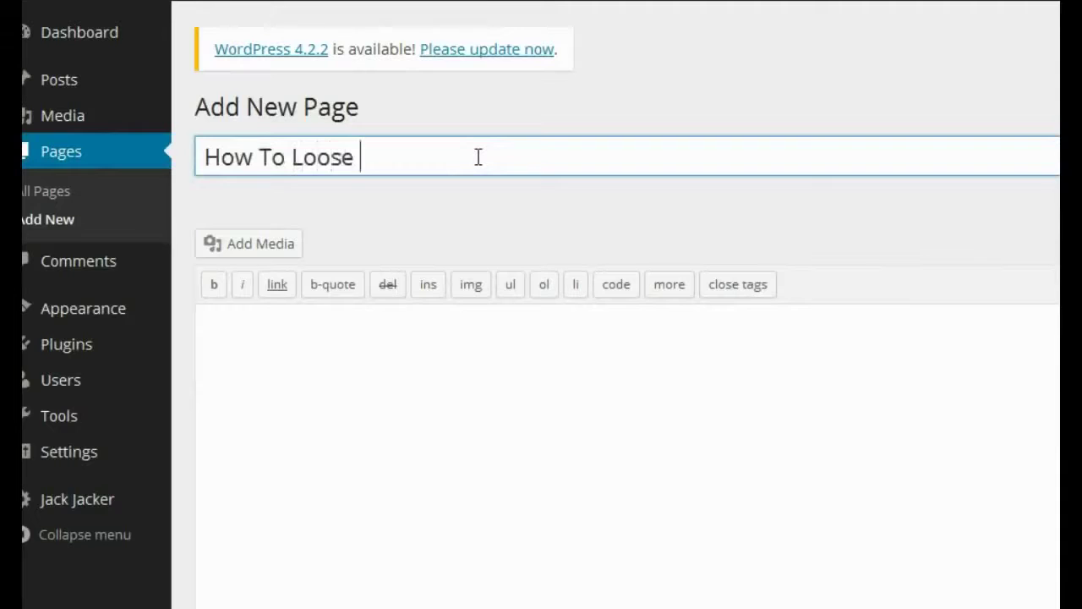
pyautogui.write('ht')
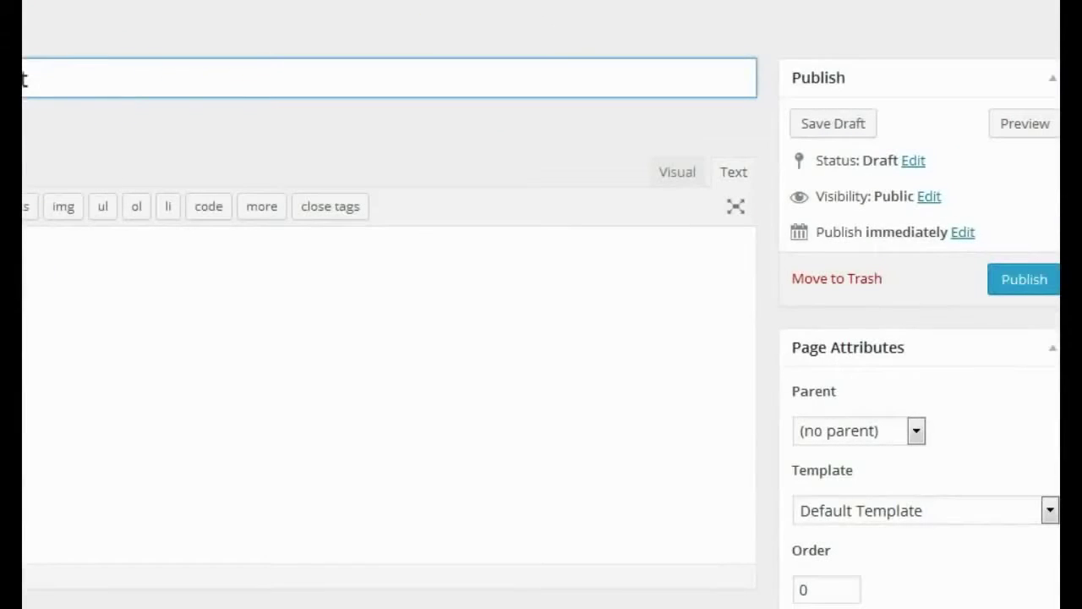
pyautogui.click(1023, 282)
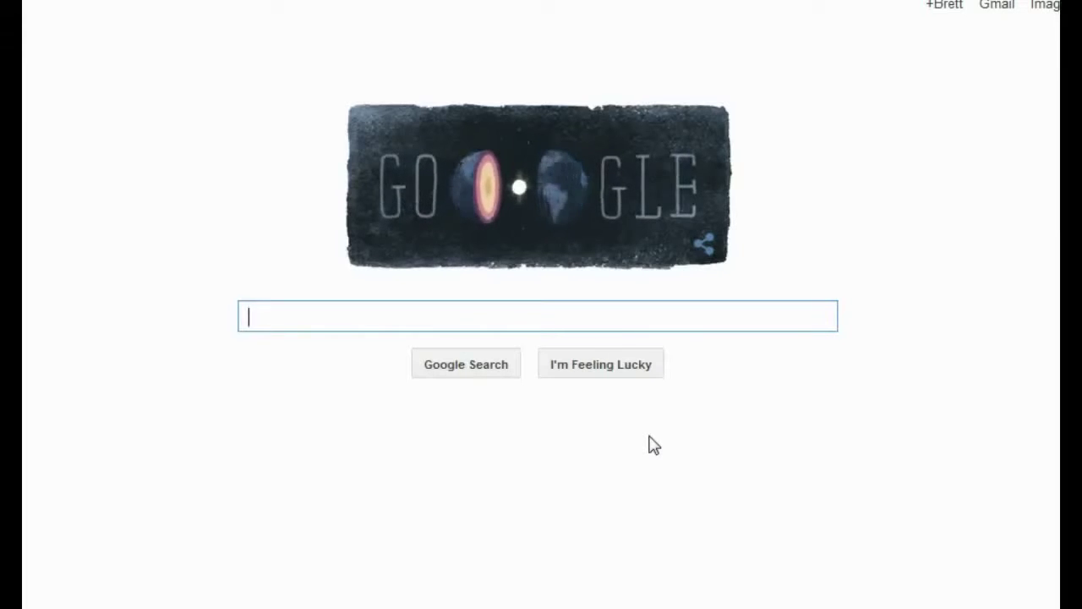
# Step: Search Google for the health.com '16 Ways to Lose Weight Fast' article and copy its URL
pyautogui.click(526, 320)
pyautogui.write('i')
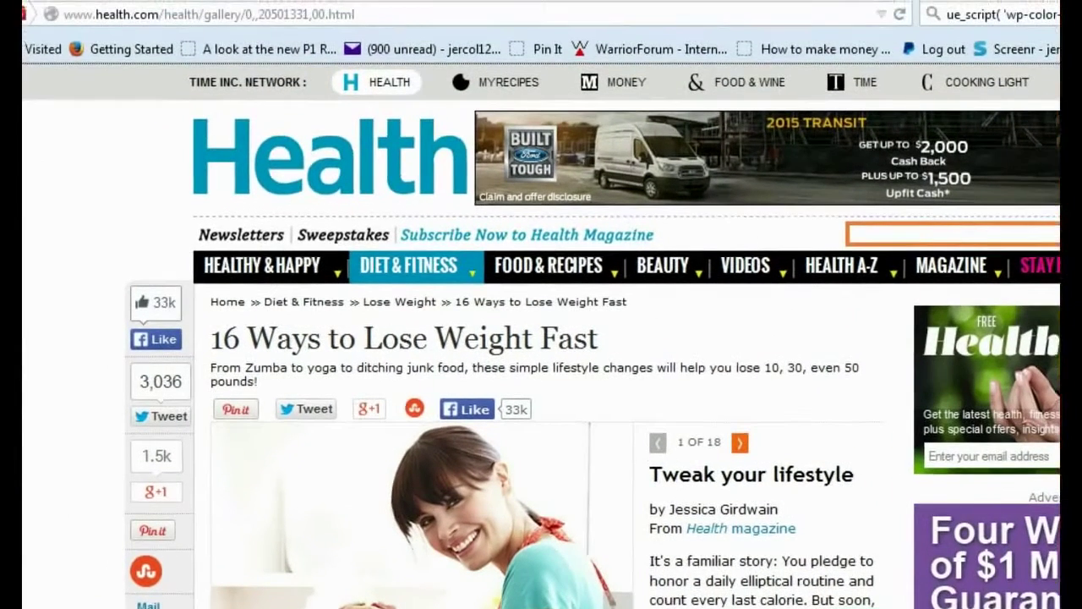
pyautogui.click(388, 19)
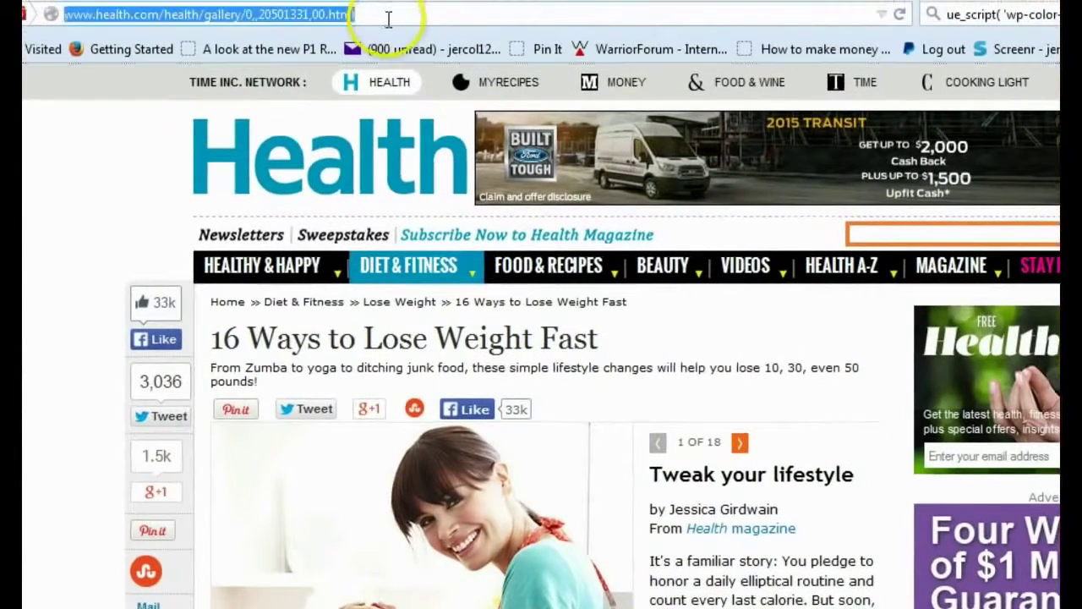
pyautogui.rightClick(388, 17)
pyautogui.click(438, 86)
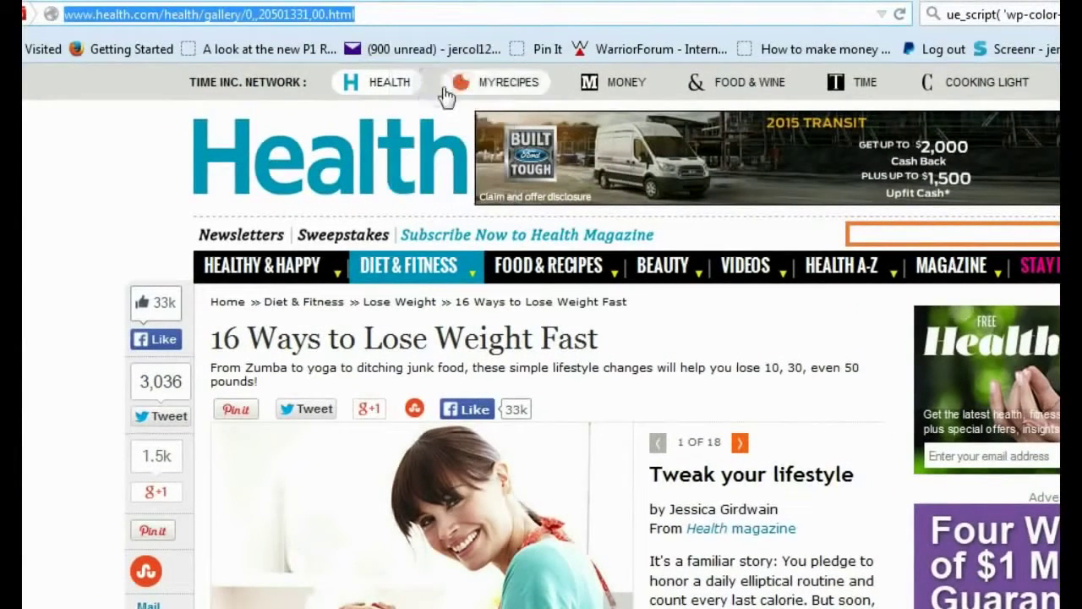
pyautogui.click(110, 542)
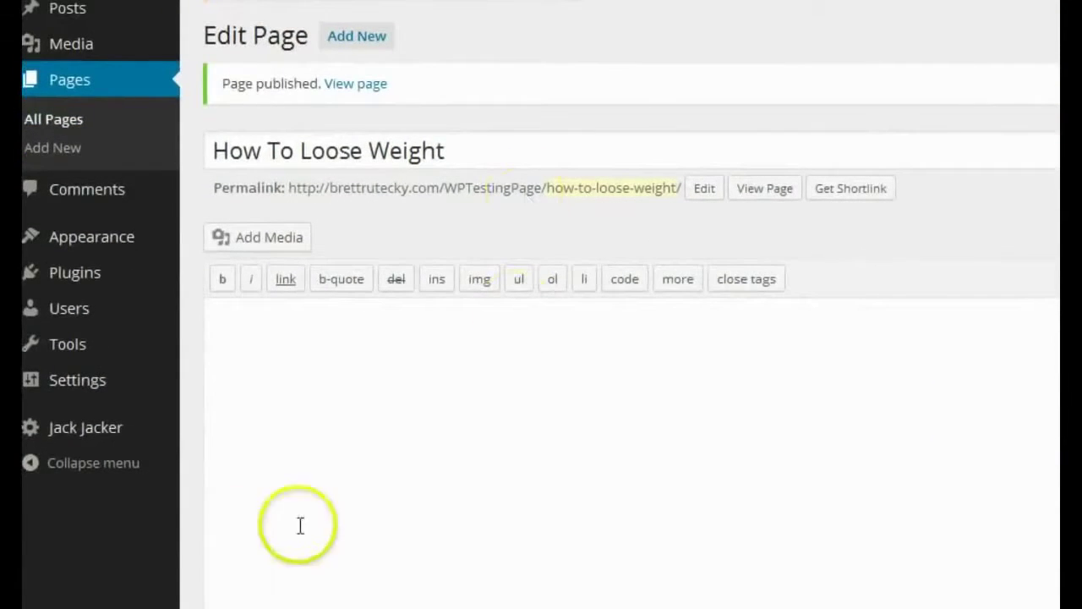
# Step: Go to the Jack Jacker plugin page and start a new jack
pyautogui.moveTo(119, 428)
pyautogui.click(216, 433)
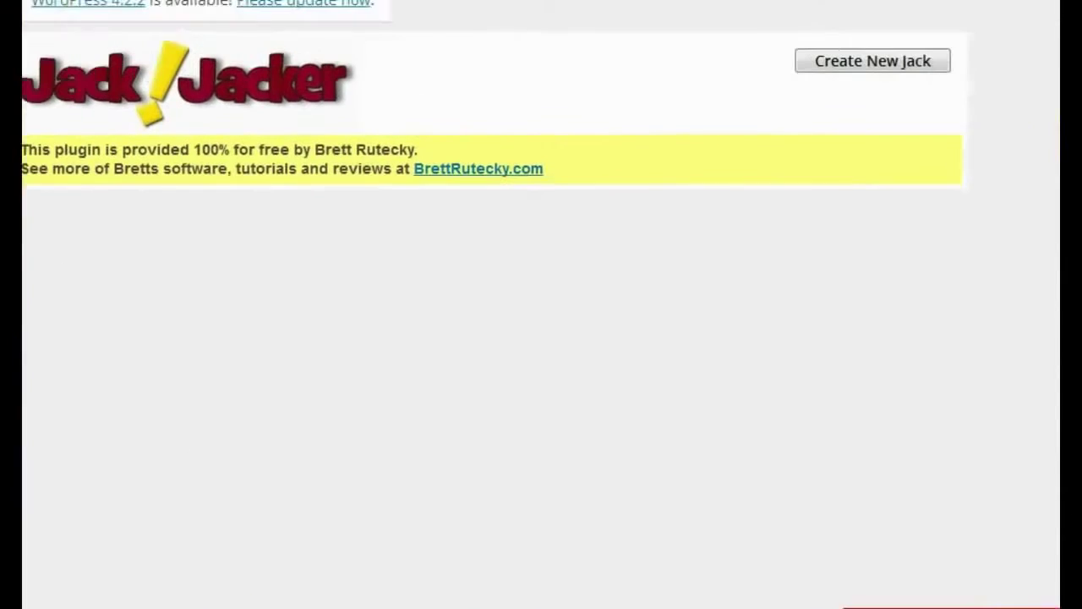
pyautogui.click(870, 62)
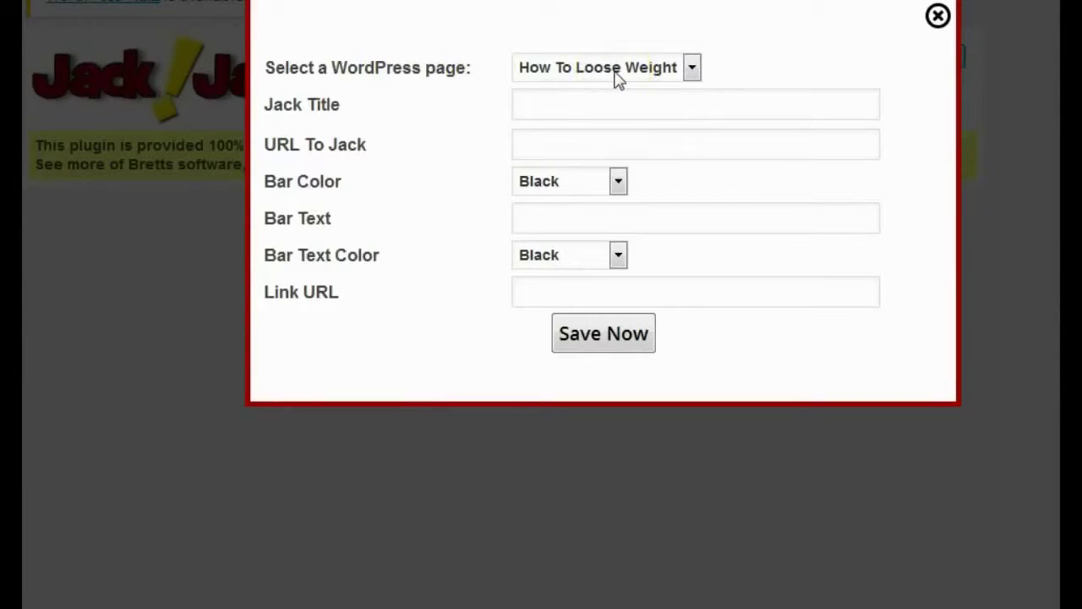
# Step: Keep 'How To Loose Weight' as the jack's page and title the jack 'Bretts Test'
pyautogui.click(666, 67)
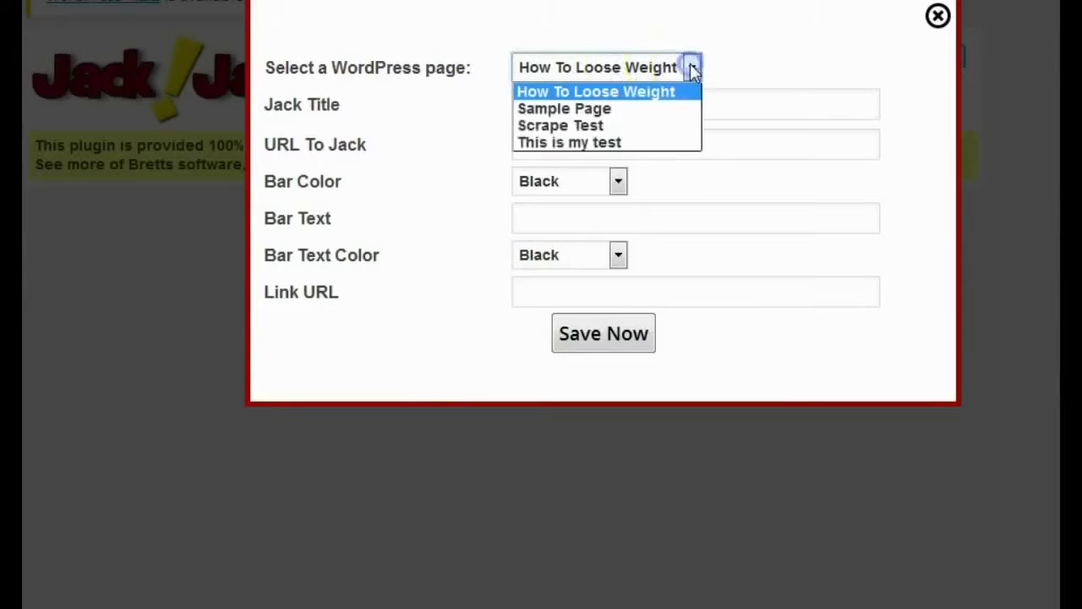
pyautogui.moveTo(690, 69); pyautogui.dragTo(662, 123)
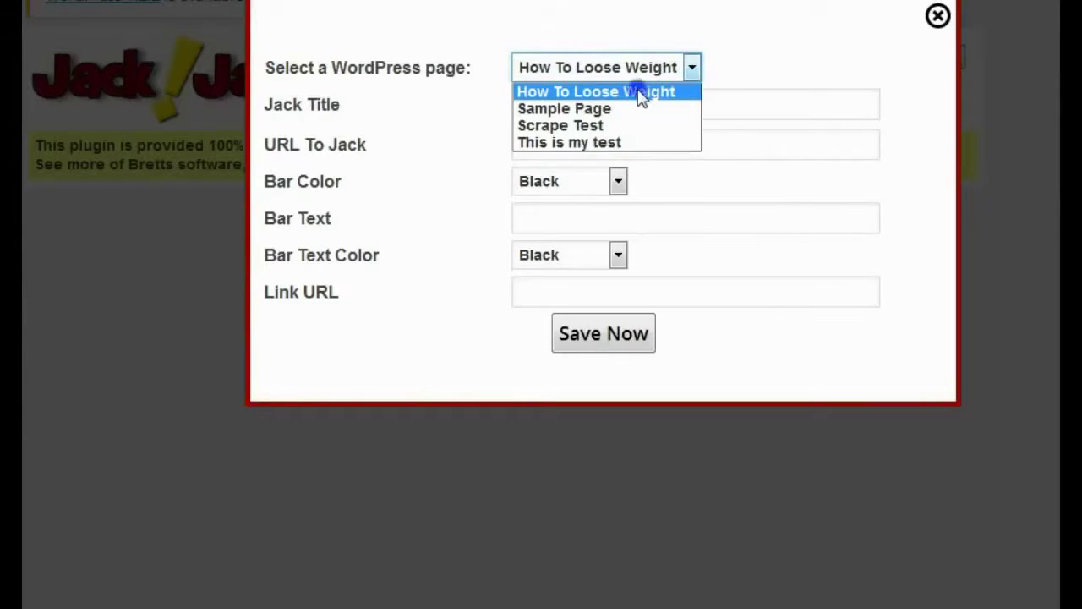
pyautogui.click(641, 96)
pyautogui.click(790, 40)
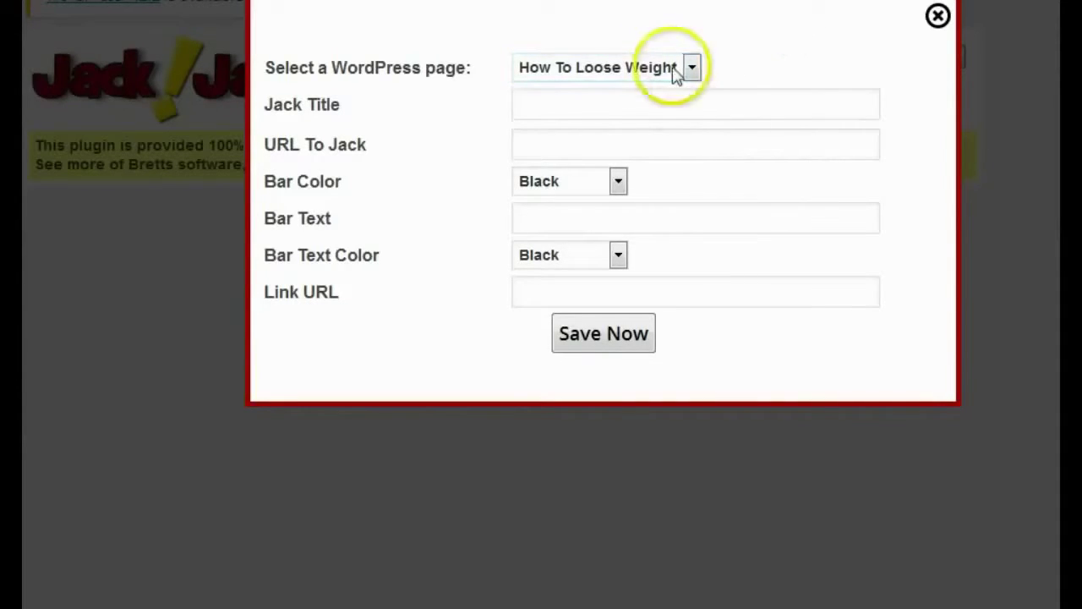
pyautogui.click(581, 99)
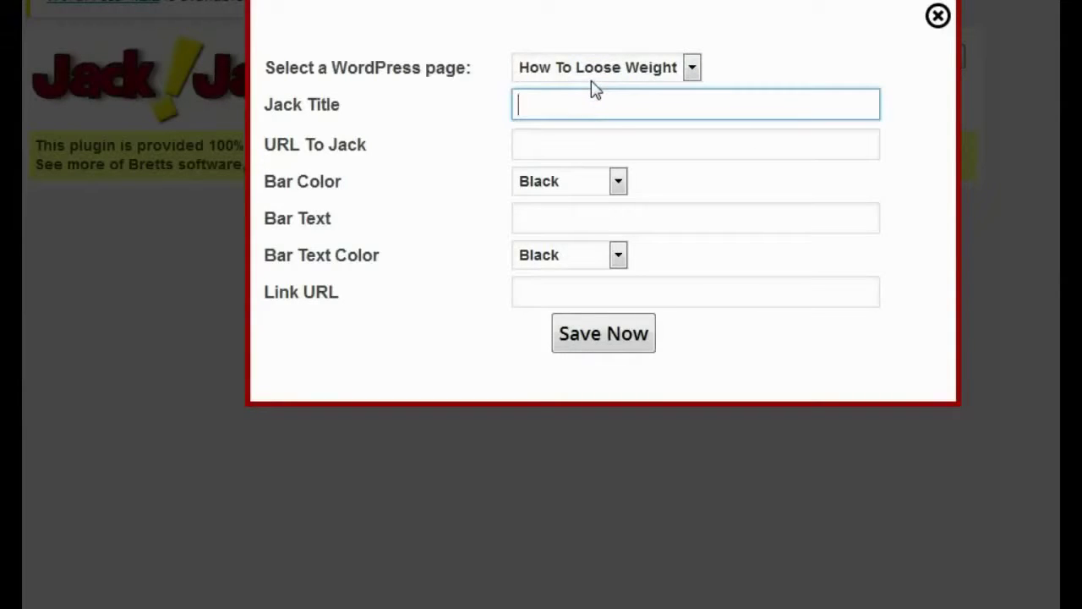
pyautogui.write('Bretts Test')
pyautogui.click(611, 109)
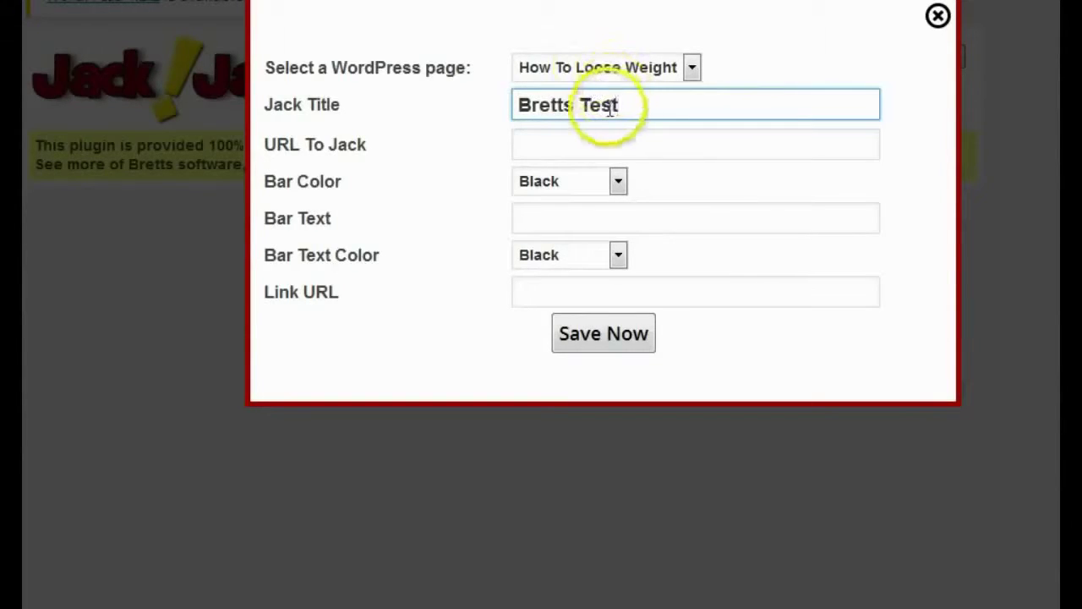
# Step: Paste the copied health.com article address into URL To Jack
pyautogui.click(579, 144)
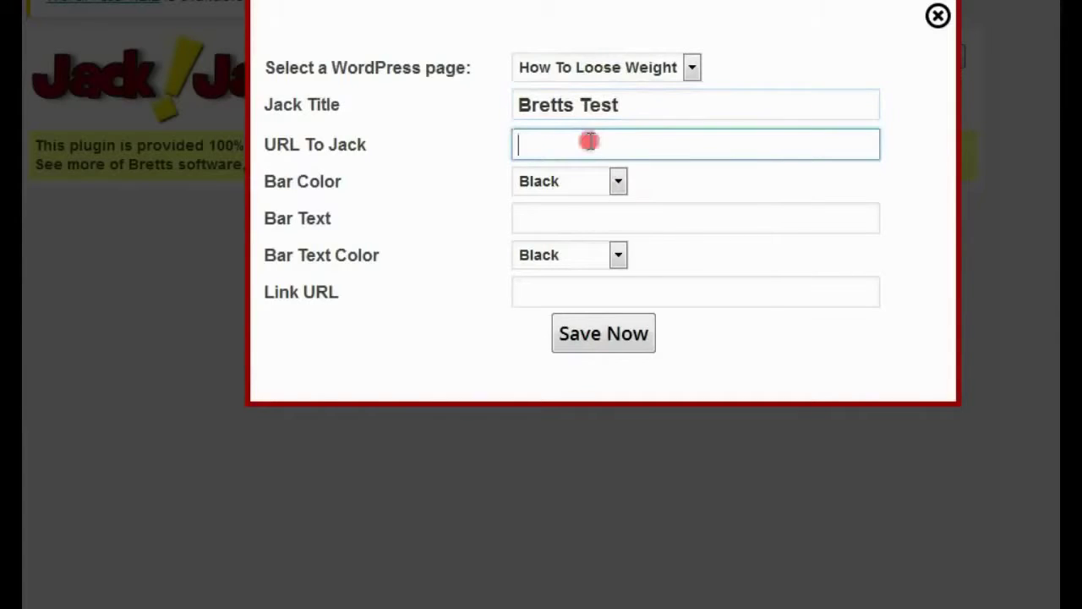
pyautogui.rightClick(589, 142)
pyautogui.click(647, 234)
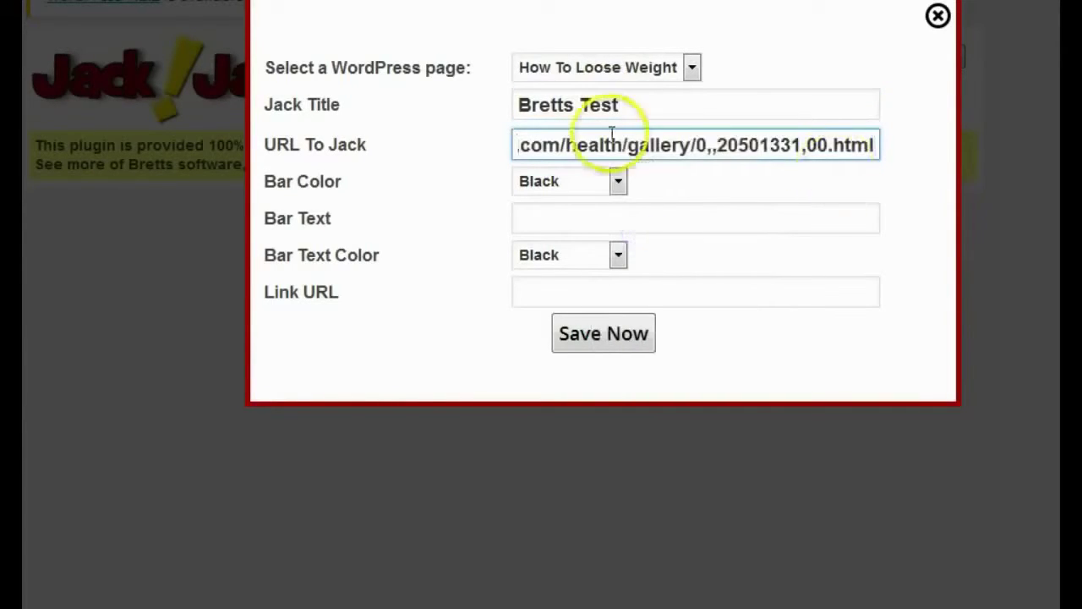
pyautogui.click(619, 183)
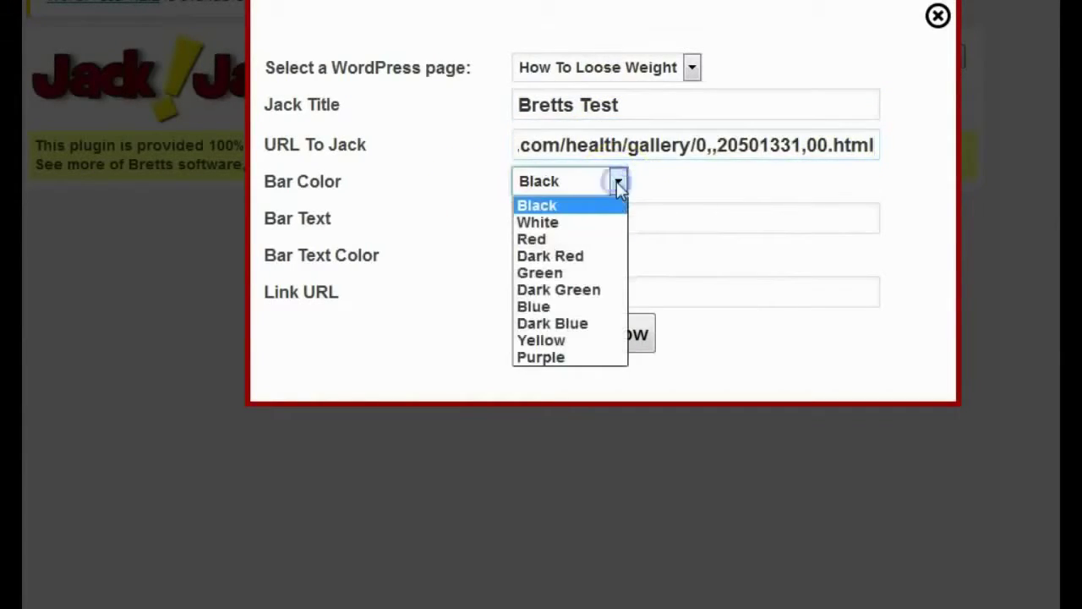
# Step: Make the bar Blue with the text 'Click Here To Loose 10lb in 10 days.'
pyautogui.click(602, 309)
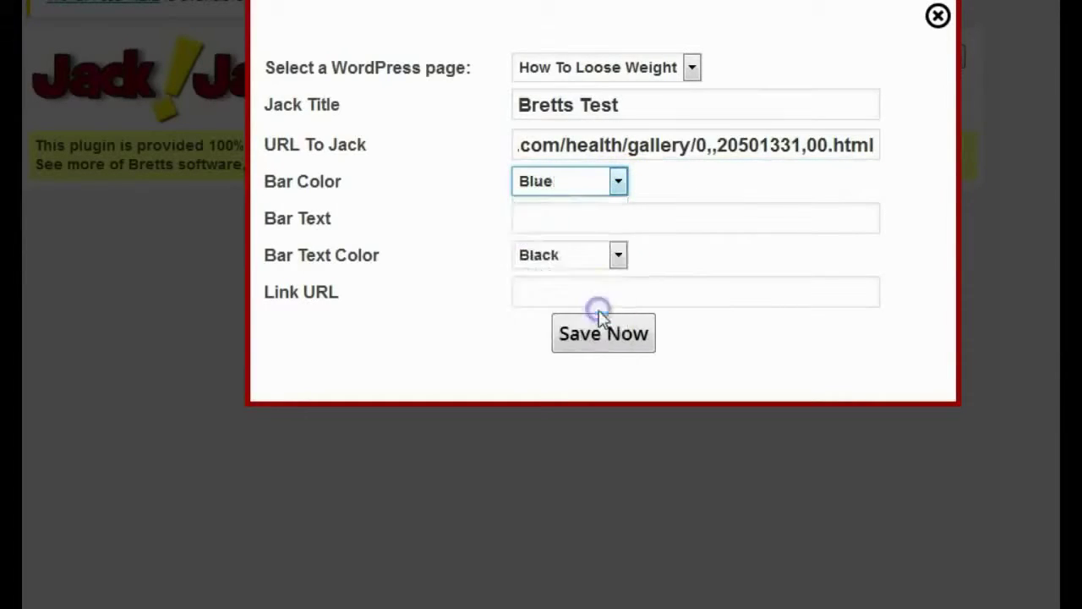
pyautogui.click(551, 218)
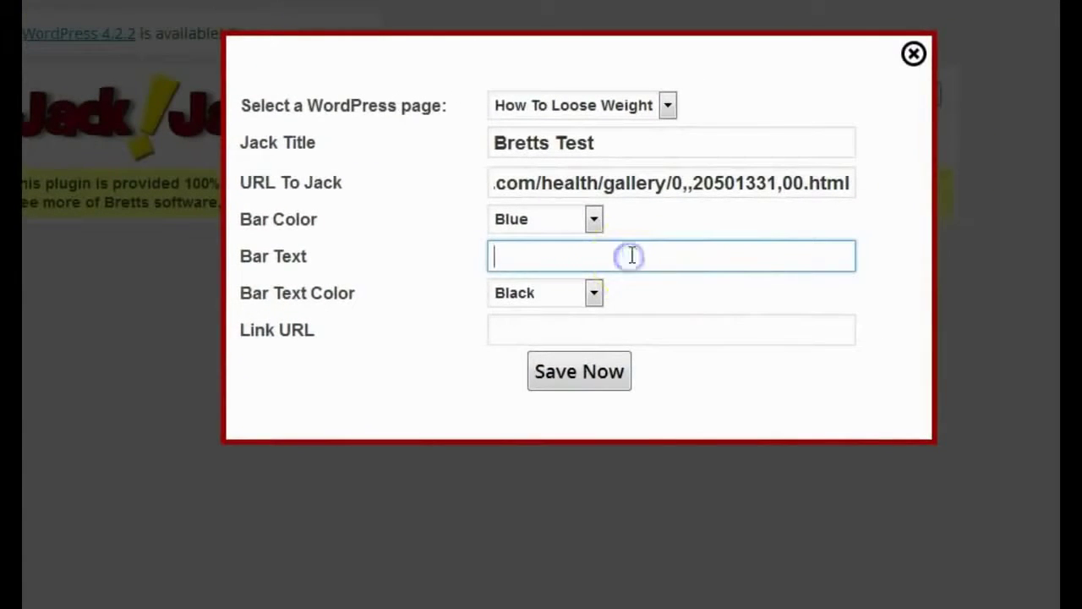
pyautogui.write('How to loo')
pyautogui.press('BackSpace')
pyautogui.press('BackSpace')
pyautogui.press('BackSpace')
pyautogui.press('BackSpace')
pyautogui.press('BackSpace')
pyautogui.press('BackSpace')
pyautogui.press('BackSpace')
pyautogui.press('BackSpace')
pyautogui.press('BackSpace')
pyautogui.press('BackSpace')
pyautogui.write('Click')
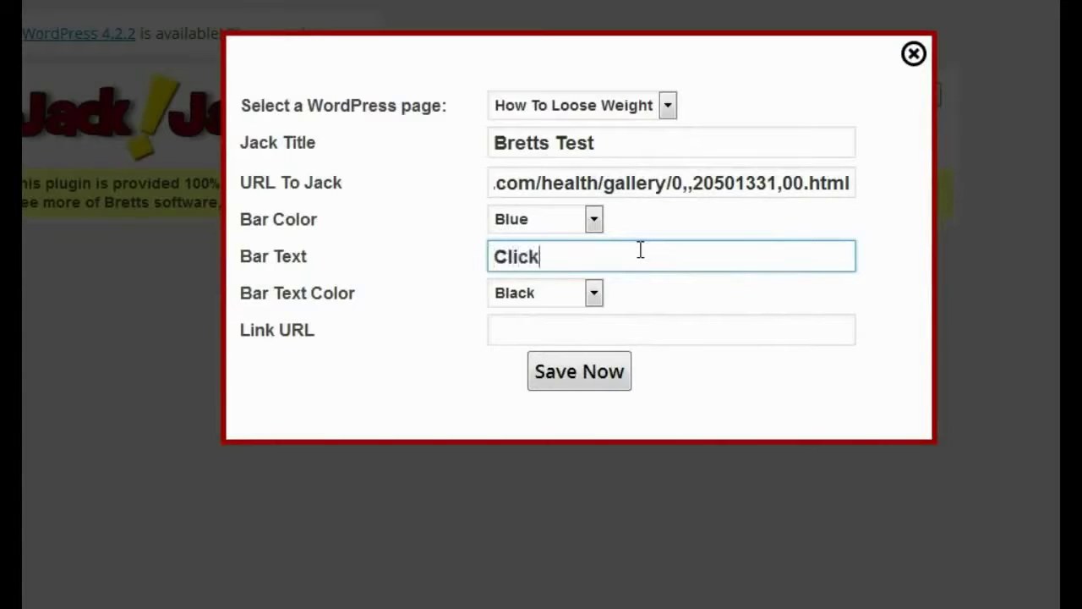
pyautogui.write(' Here To ')
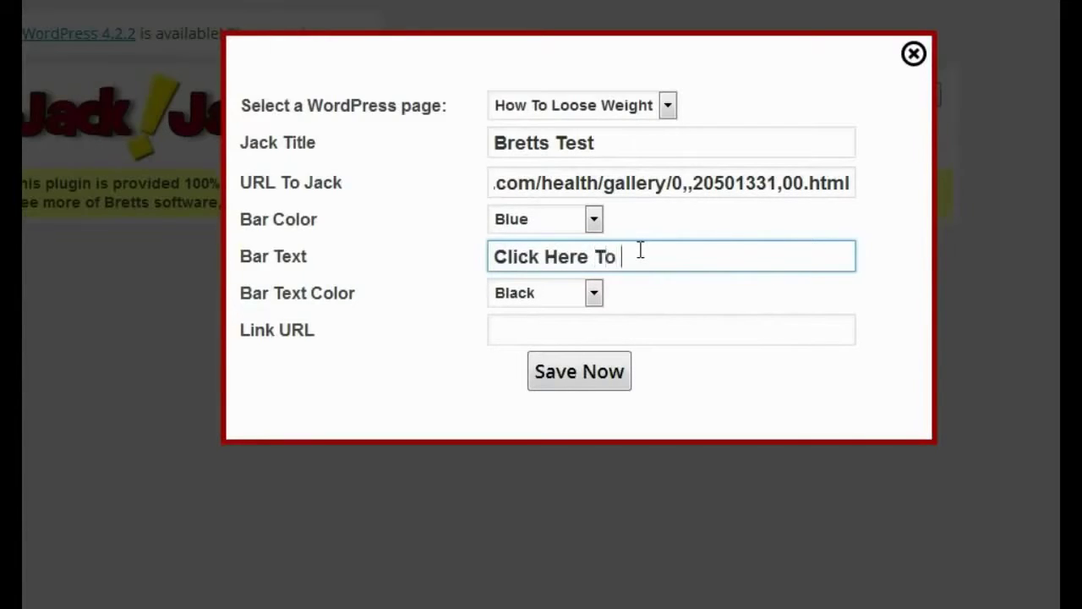
pyautogui.write('Loose 10lb in ')
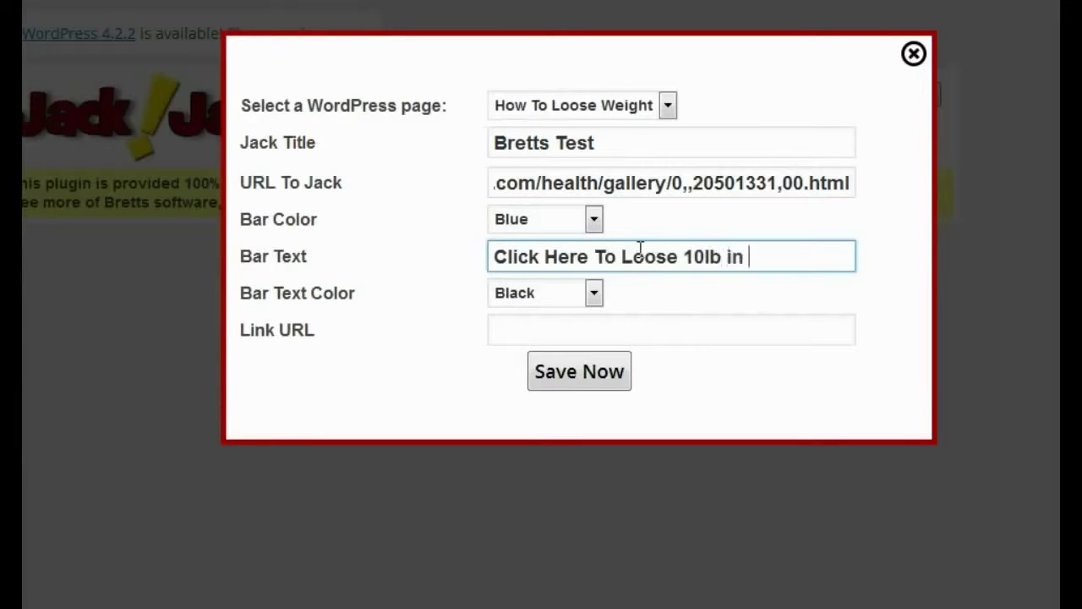
pyautogui.write('10 days.')
pyautogui.click(638, 293)
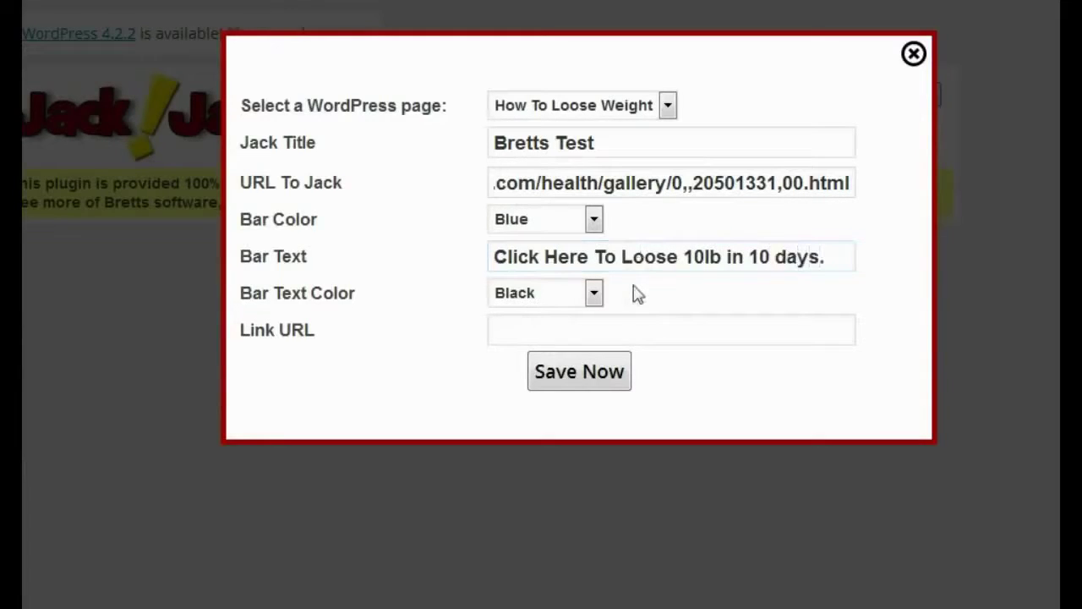
pyautogui.click(594, 293)
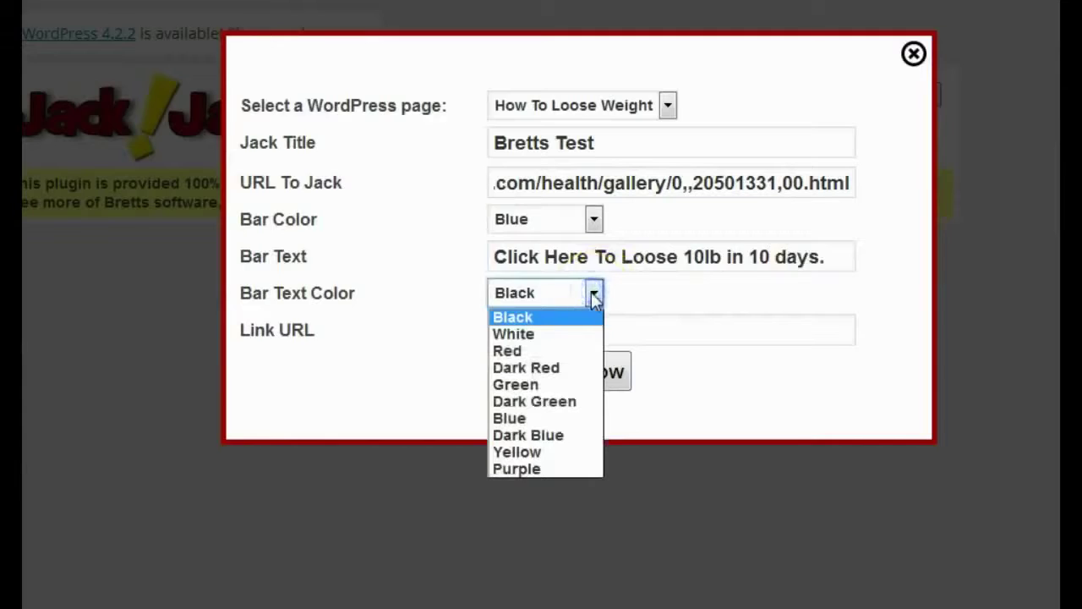
pyautogui.moveTo(594, 296); pyautogui.dragTo(555, 314)
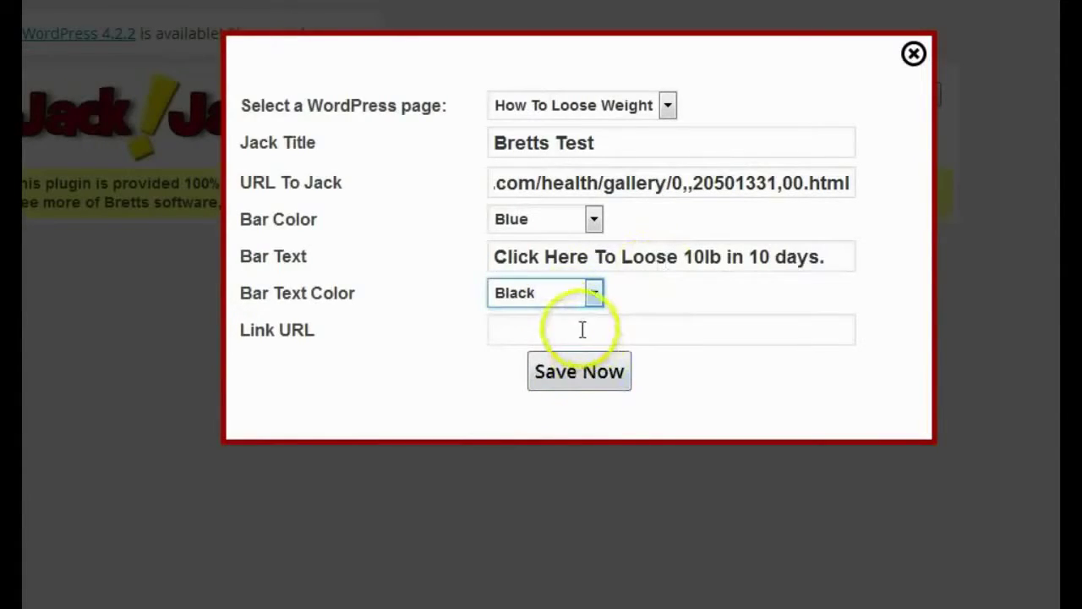
pyautogui.click(596, 324)
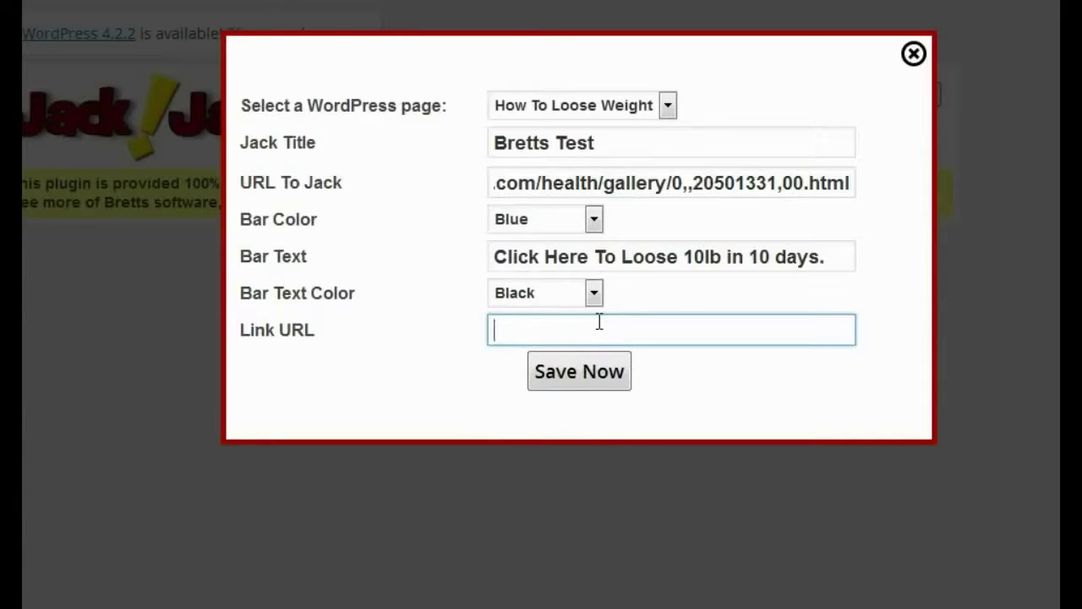
pyautogui.click(551, 338)
pyautogui.write('http://www.hpp')
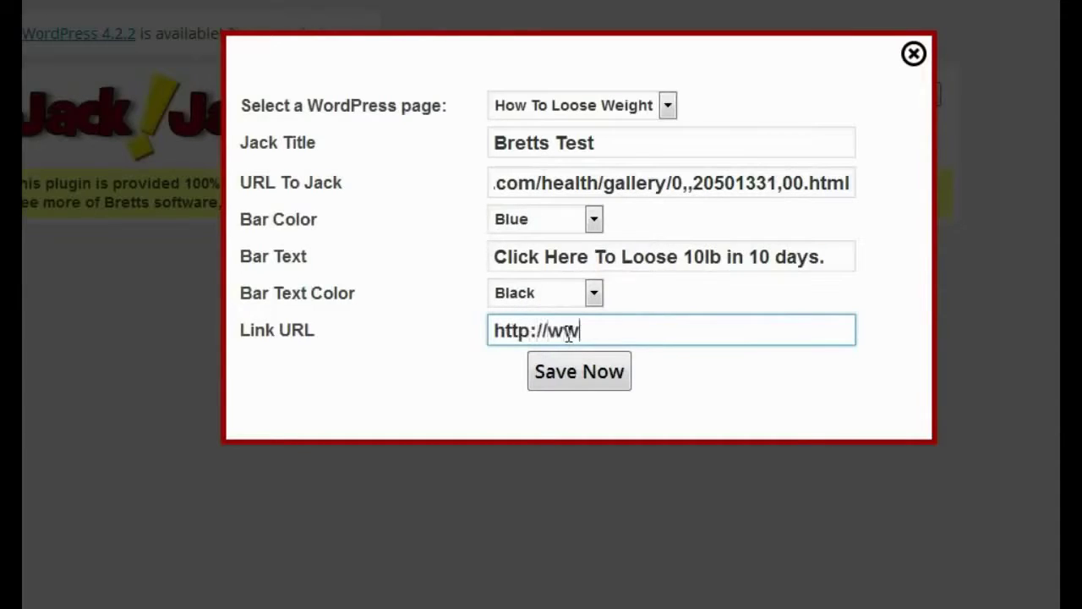
pyautogui.press('BackSpace')
pyautogui.press('BackSpace')
pyautogui.press('BackSpace')
pyautogui.write('gp')
pyautogui.press('BackSpace')
pyautogui.write('oogle.com')
pyautogui.click(600, 379)
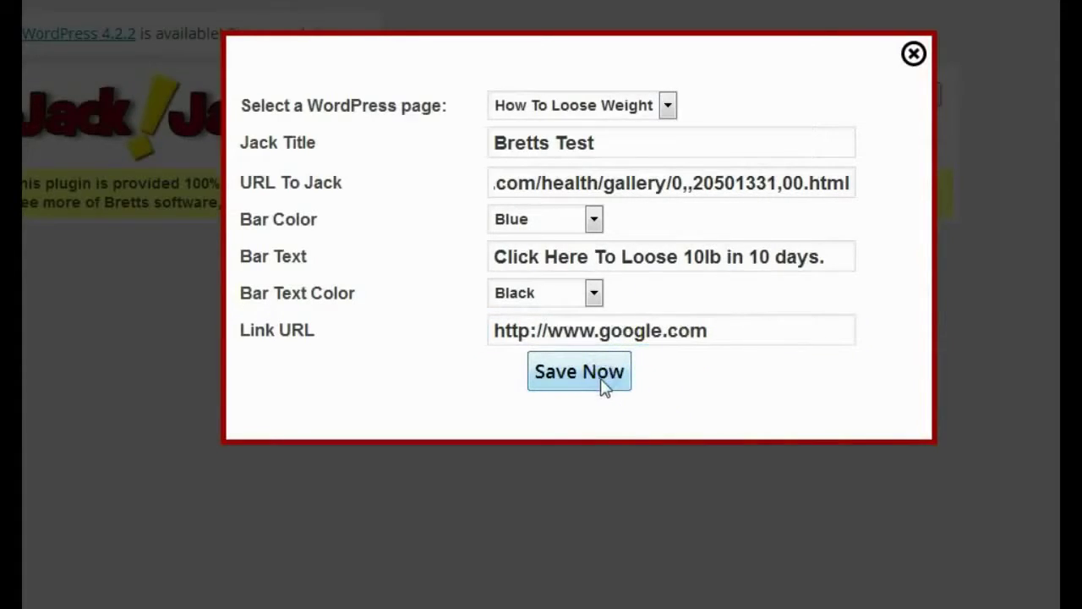
pyautogui.click(609, 381)
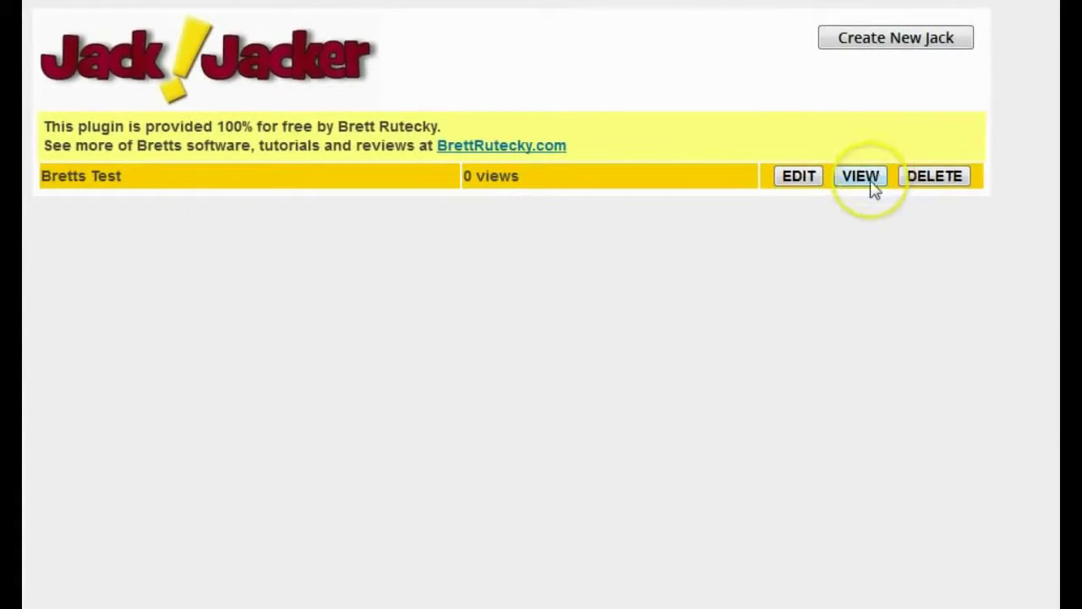
# Step: View the Bretts Test jack and scroll through the jacked Health article page
pyautogui.click(873, 184)
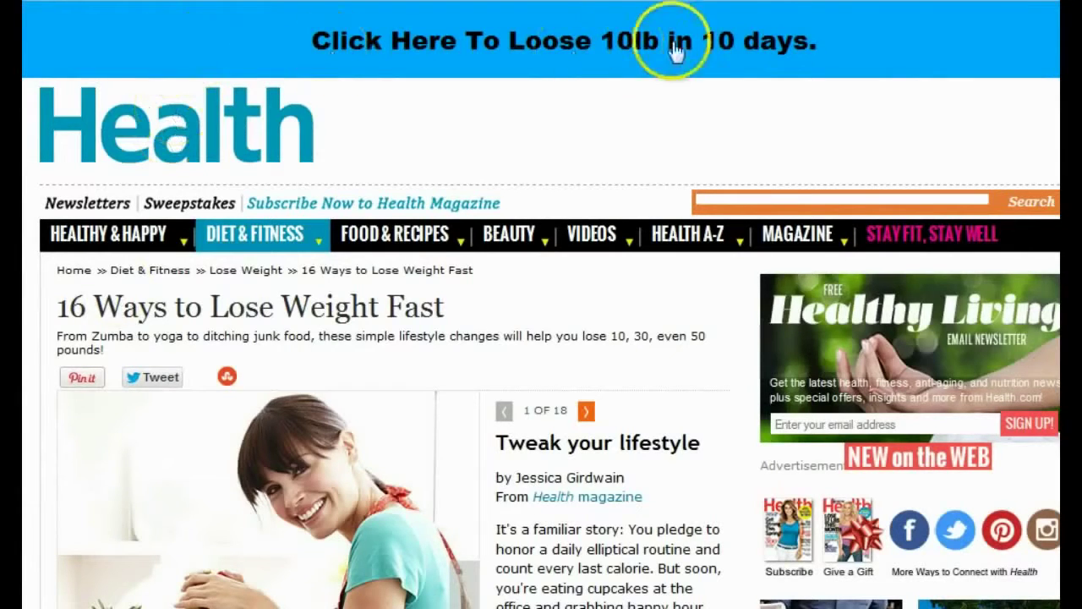
pyautogui.click(464, 42)
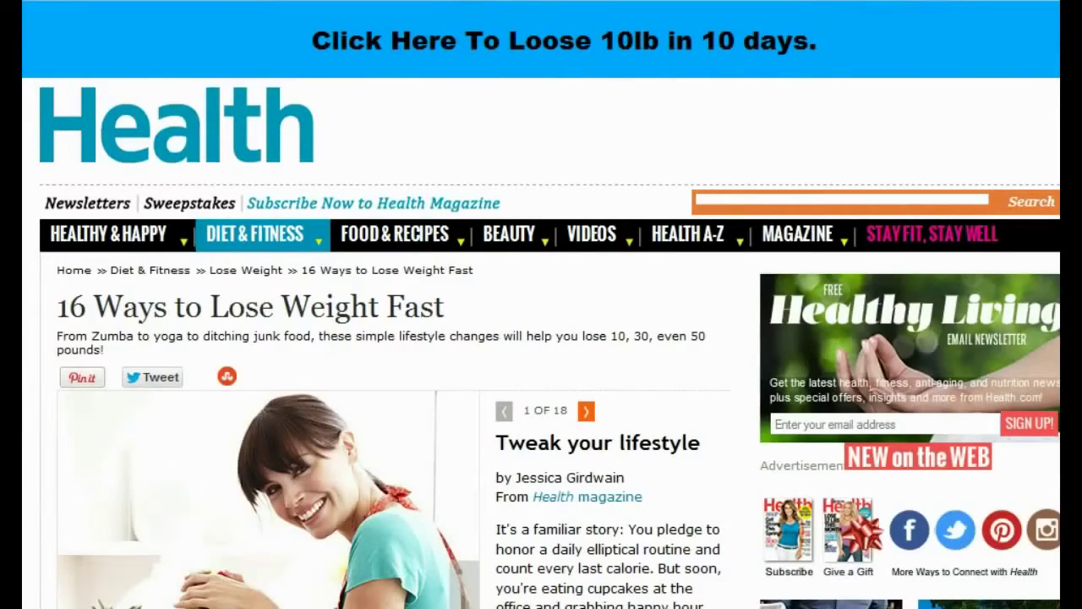
pyautogui.scroll(-15, 550, 343)
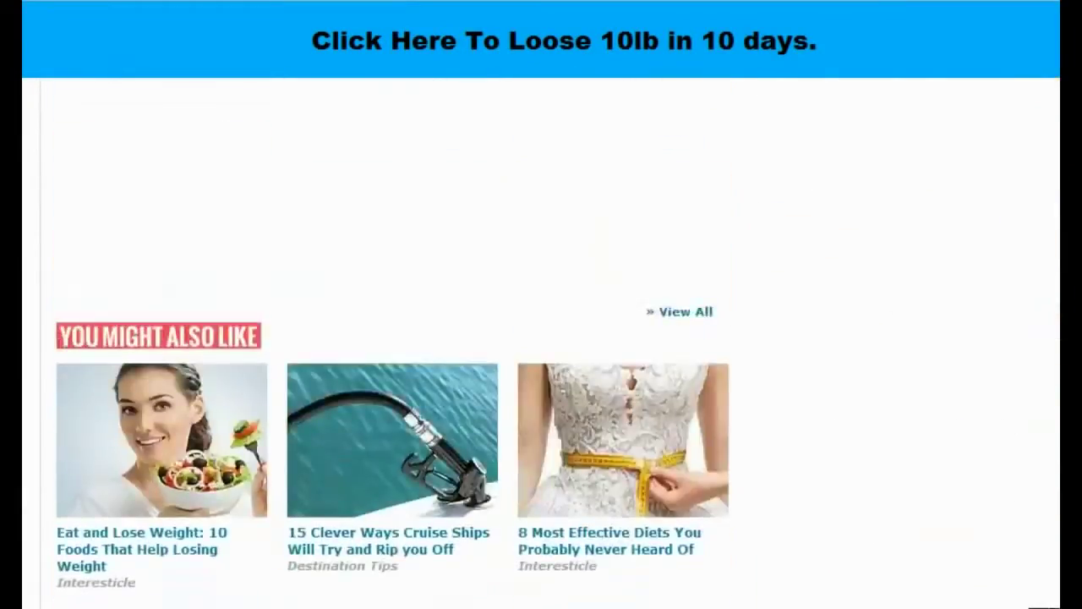
pyautogui.scroll(15, 550, 342)
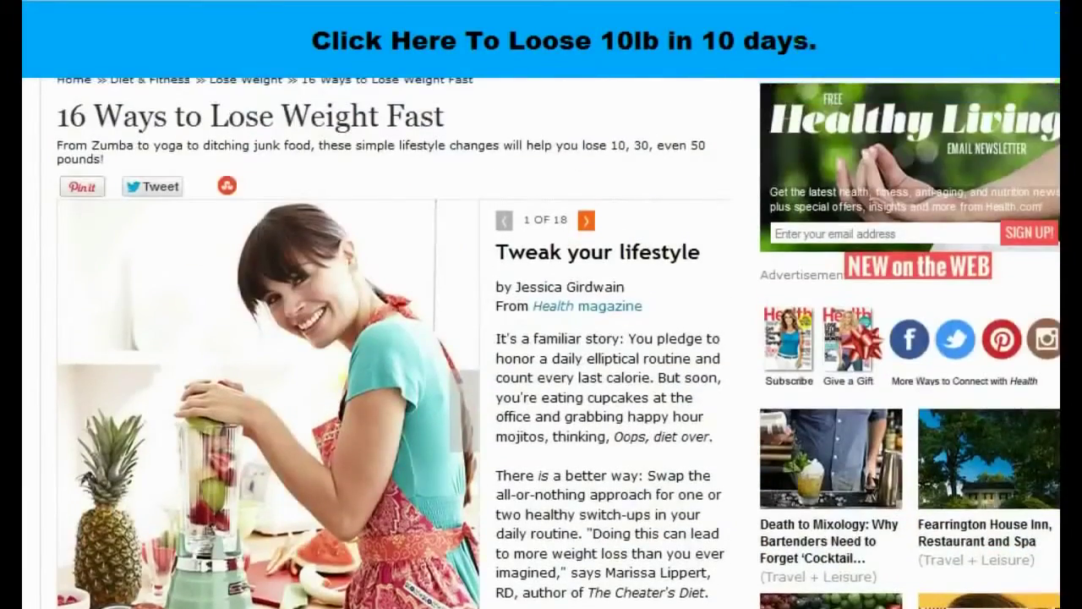
pyautogui.scroll(3, 549, 342)
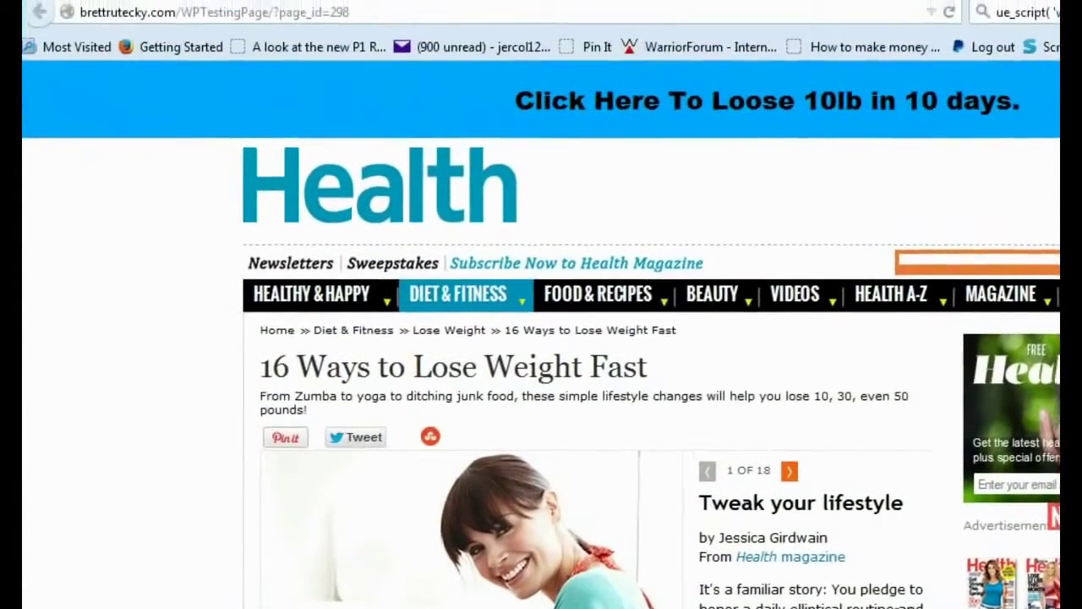
pyautogui.moveTo(380, 14); pyautogui.dragTo(54, 11)
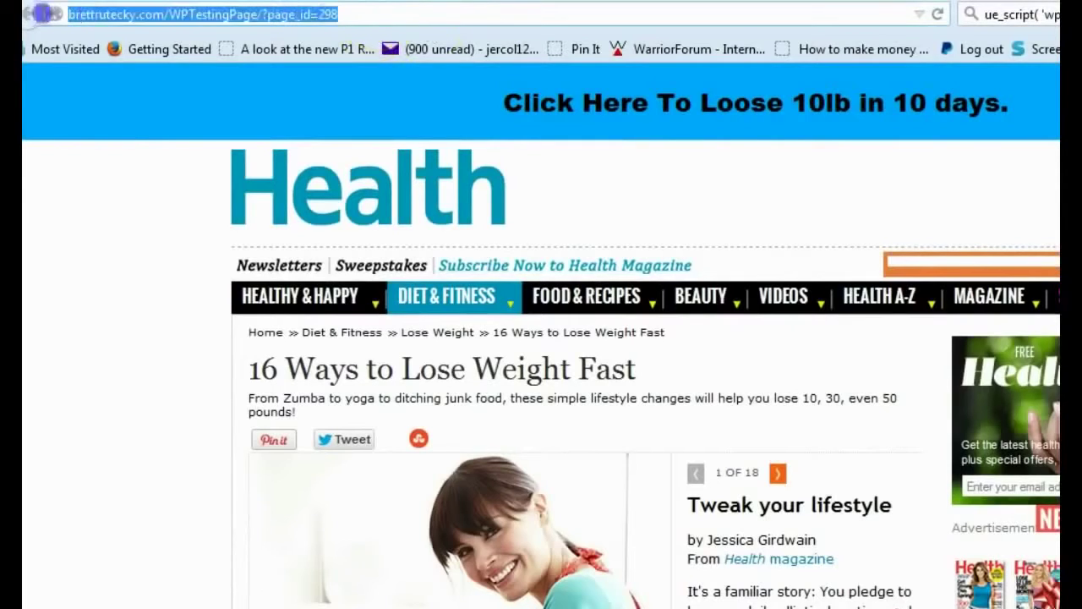
pyautogui.hotkey('ctrl', 'k')
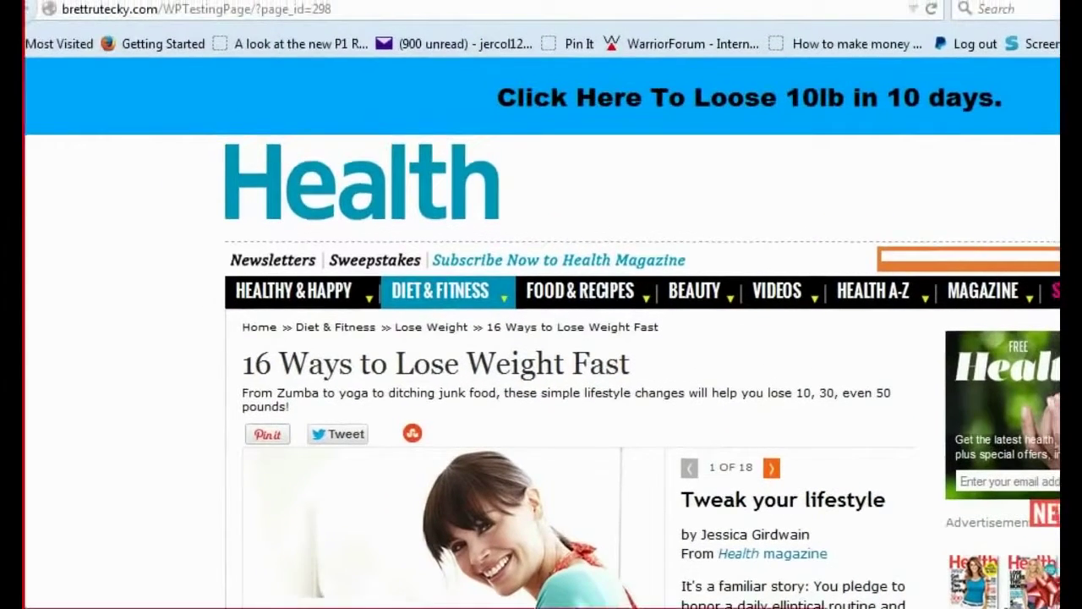
# Step: Copy the jacked page's address from the address bar
pyautogui.moveTo(328, 11); pyautogui.dragTo(57, 10)
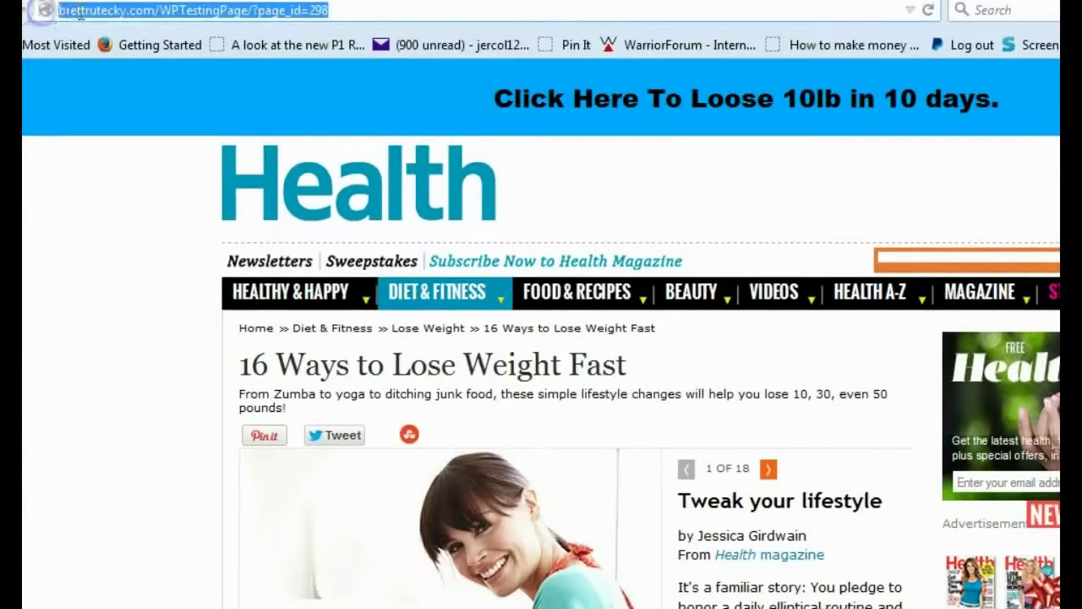
pyautogui.rightClick(82, 14)
pyautogui.click(132, 81)
# Step: Paste the jacked page link into a new Facebook status update
pyautogui.click(670, 45)
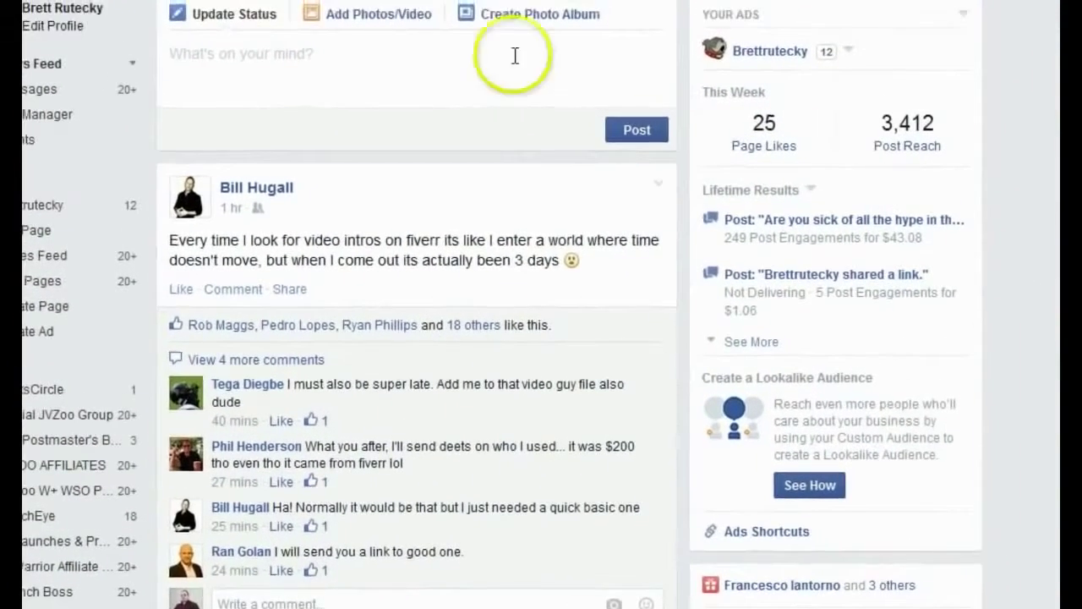
pyautogui.click(532, 85)
pyautogui.rightClick(471, 72)
pyautogui.click(515, 147)
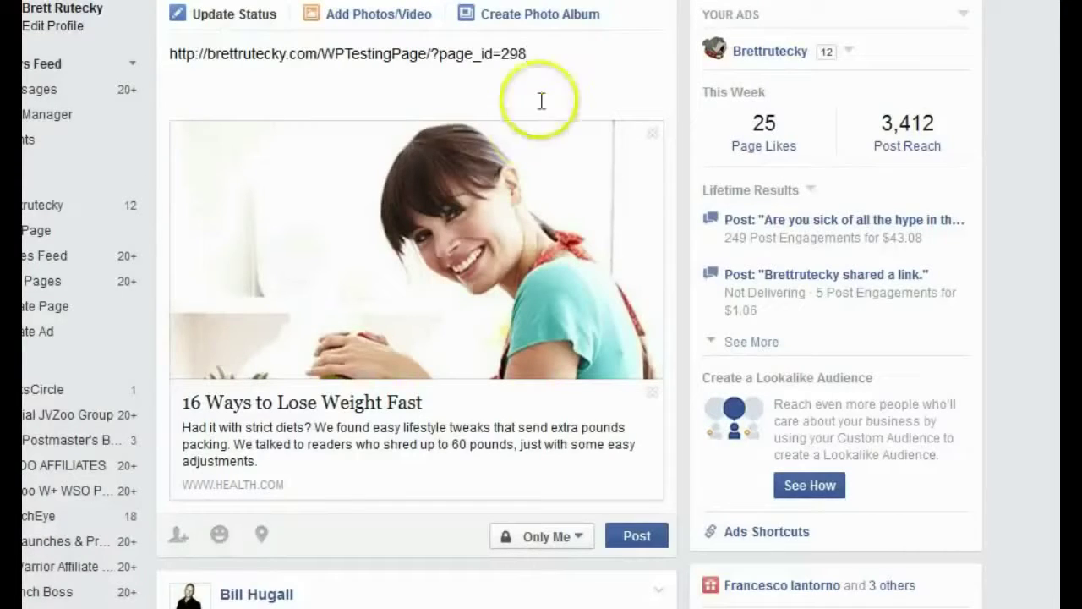
# Step: Replace the pasted link text with the caption 'Check these great tips on how to loose weight.'
pyautogui.moveTo(560, 59); pyautogui.dragTo(169, 60)
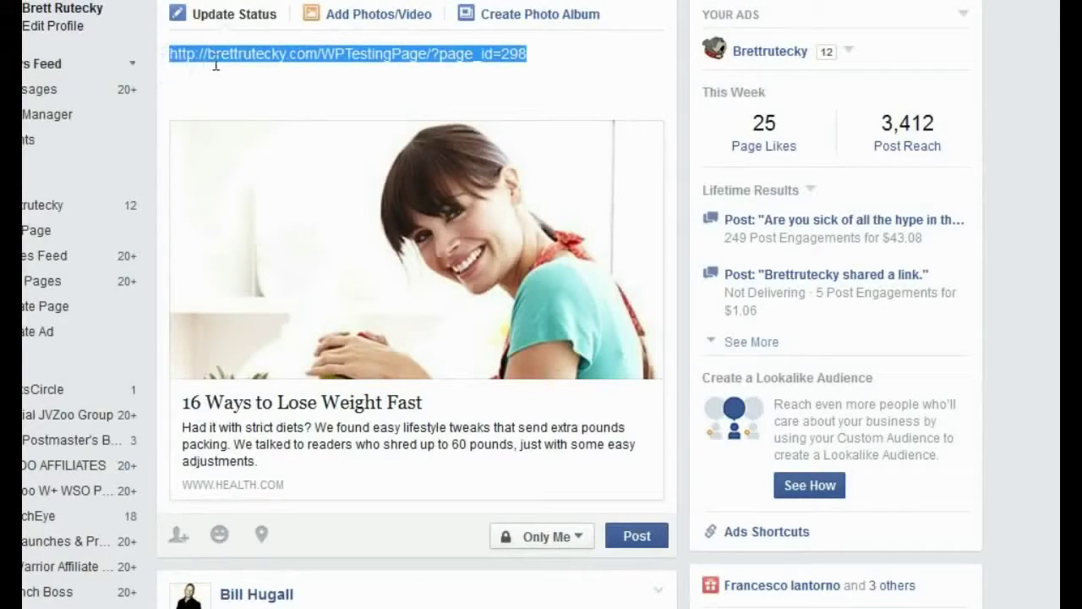
pyautogui.press('BackSpace')
pyautogui.write('Check this')
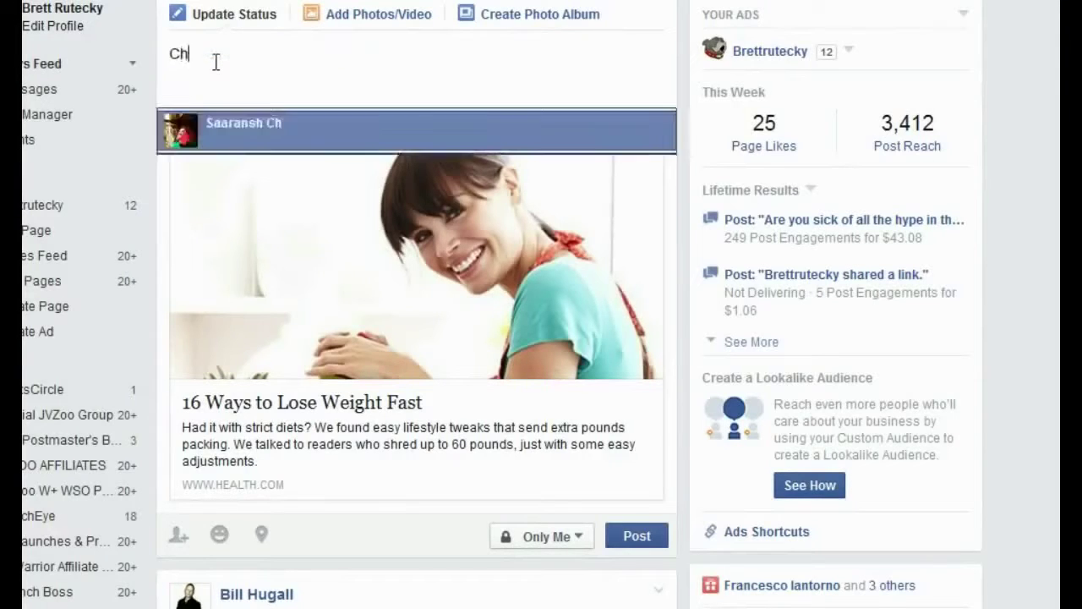
pyautogui.press('BackSpace')
pyautogui.press('BackSpace')
pyautogui.write('ese great ti')
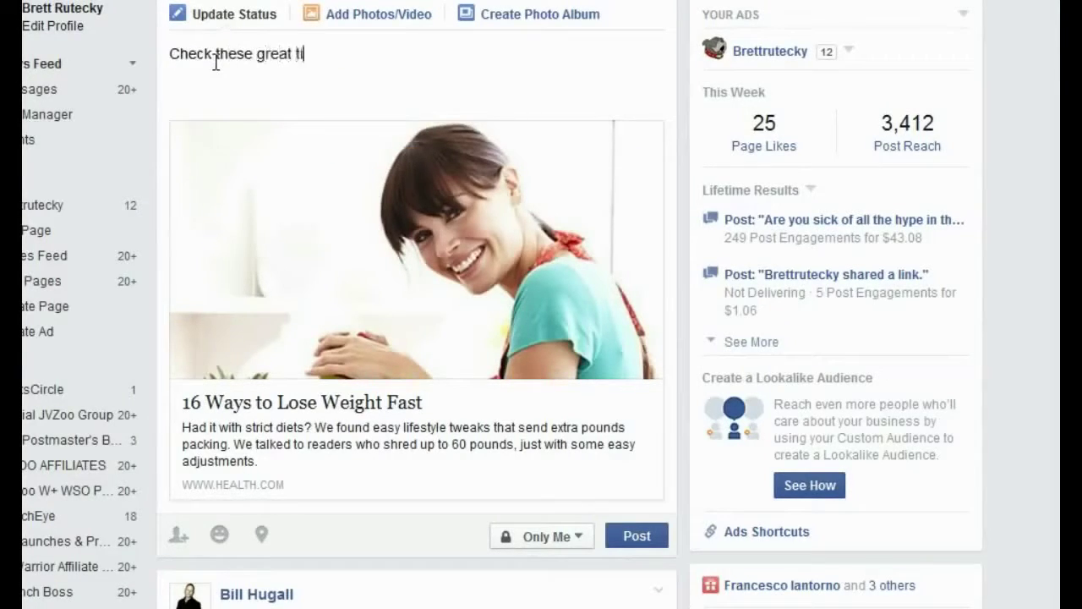
pyautogui.write('ps on how to loose weuig')
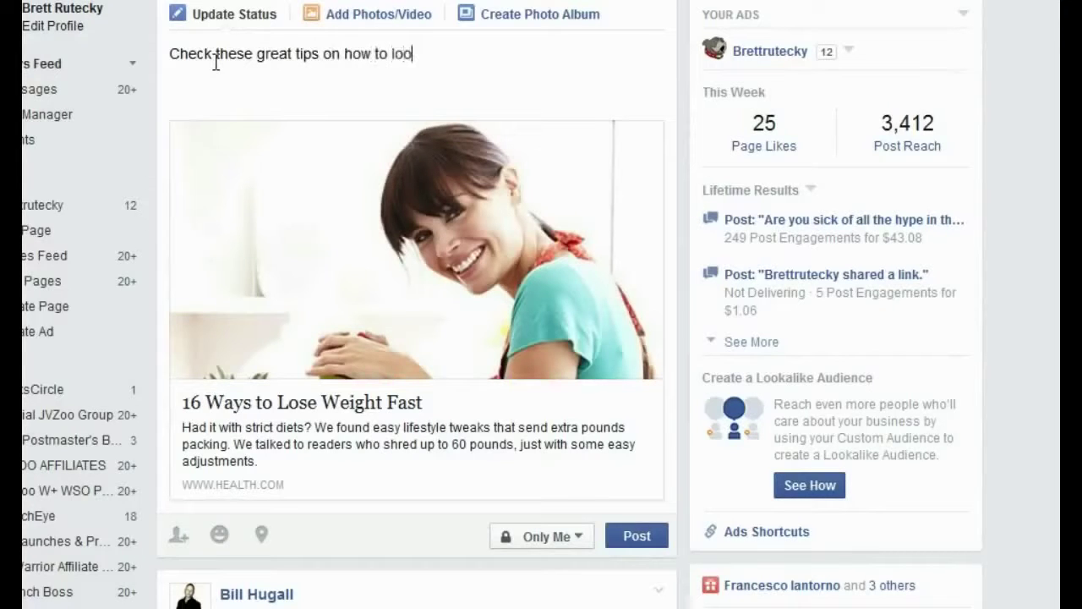
pyautogui.press('BackSpace')
pyautogui.press('BackSpace')
pyautogui.press('BackSpace')
pyautogui.write('ight.')
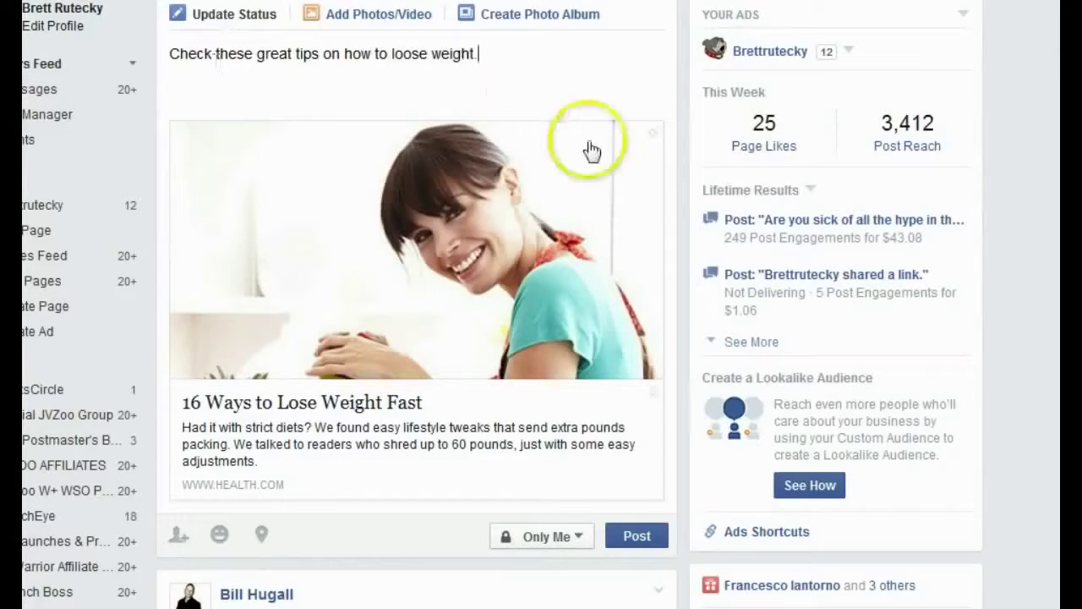
# Step: Post the captioned link and scroll to view the published post
pyautogui.click(636, 538)
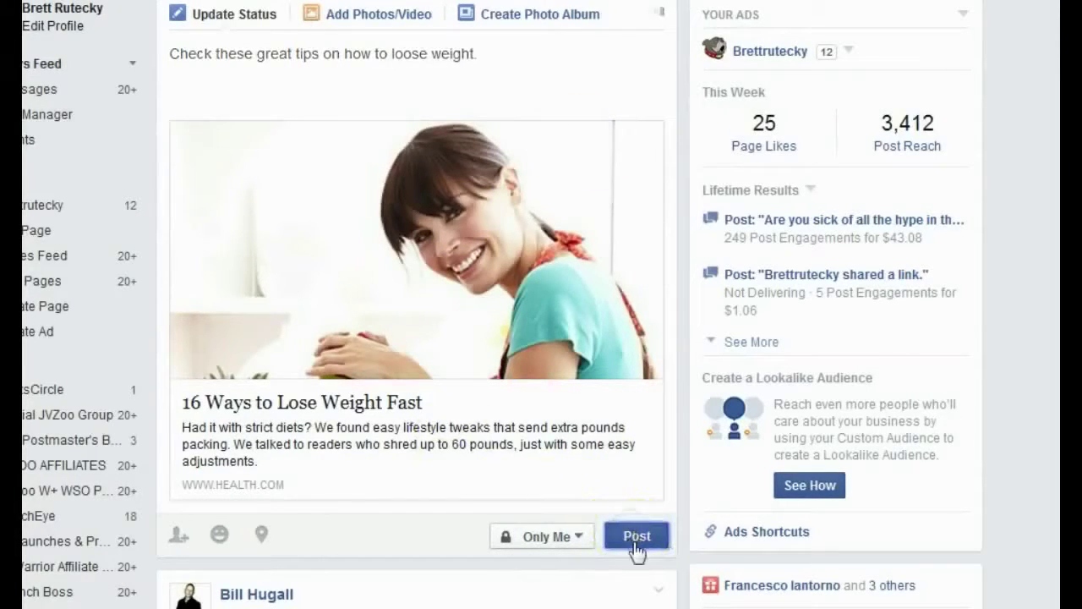
pyautogui.click(638, 541)
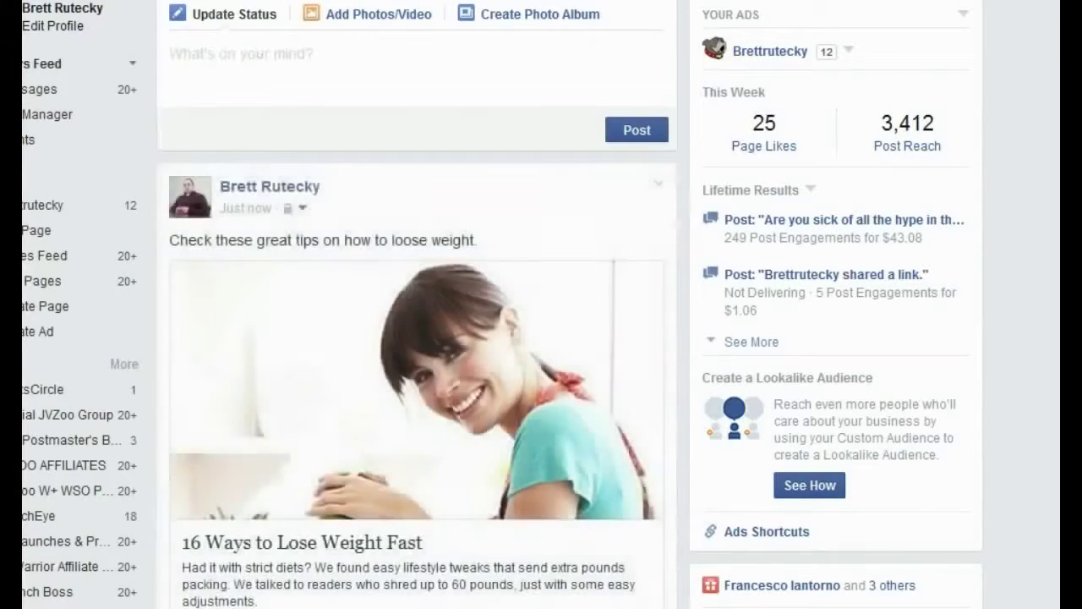
pyautogui.scroll(-3, 422, 254)
pyautogui.scroll(2, 404, 237)
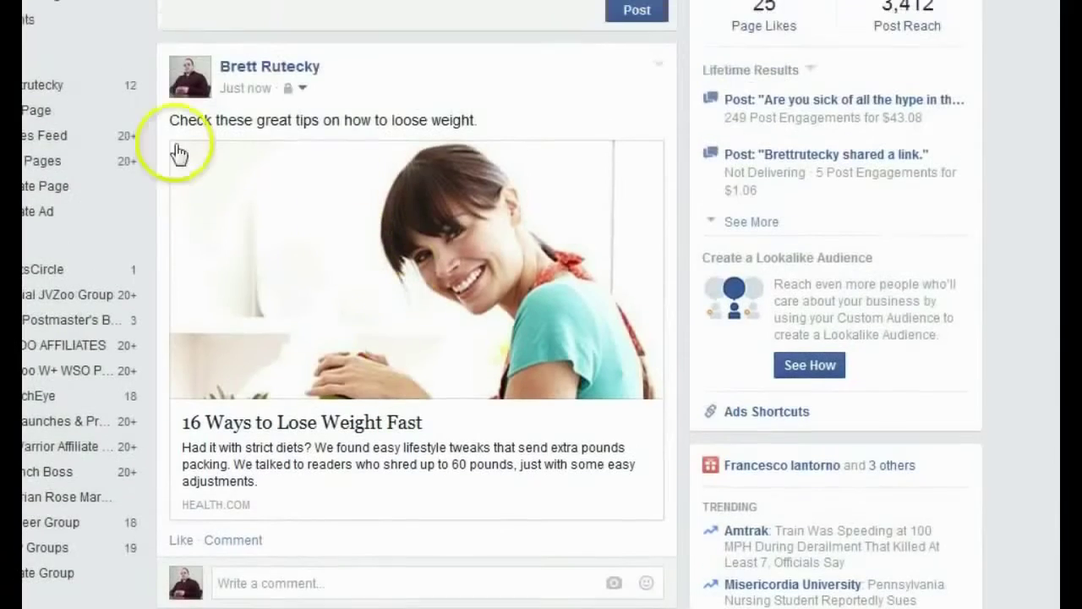
pyautogui.scroll(-2, 463, 190)
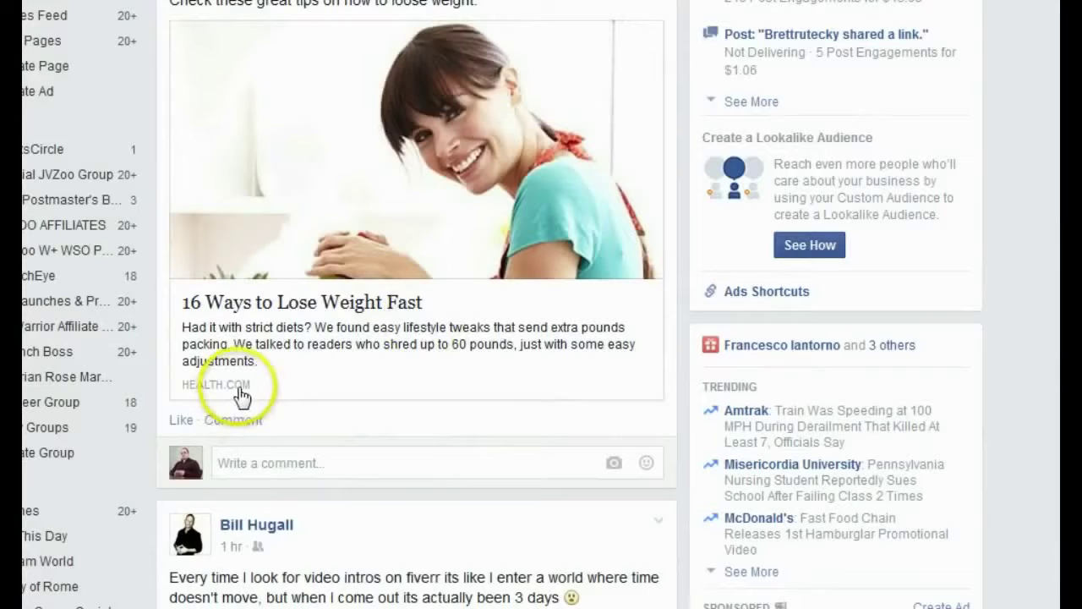
# Step: Open the shared article from the published post's image
pyautogui.click(411, 193)
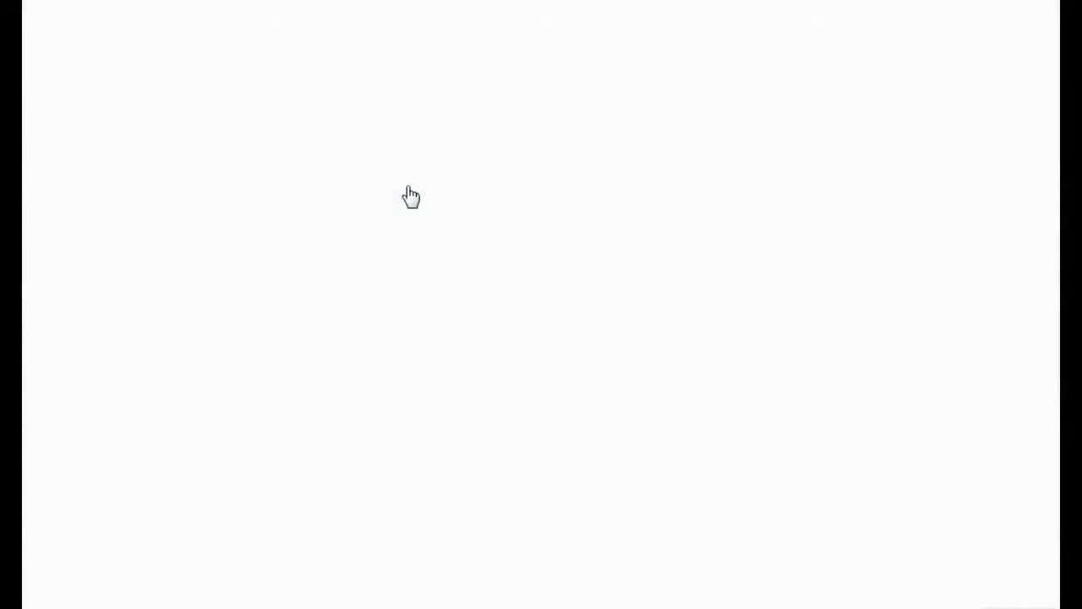